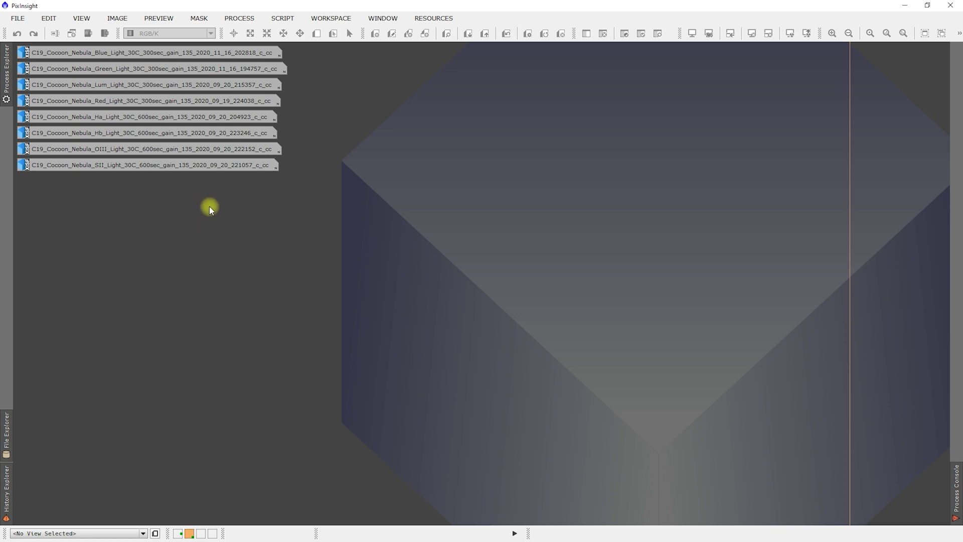
Move all the C19 Cocoon Nebula image icons to Workspace01 and switch to that workspace
{"action": "left_click_drag", "start_coordinate": [214, 216], "coordinate": [90, 41]}
{"action": "right_click", "coordinate": [129, 144]}
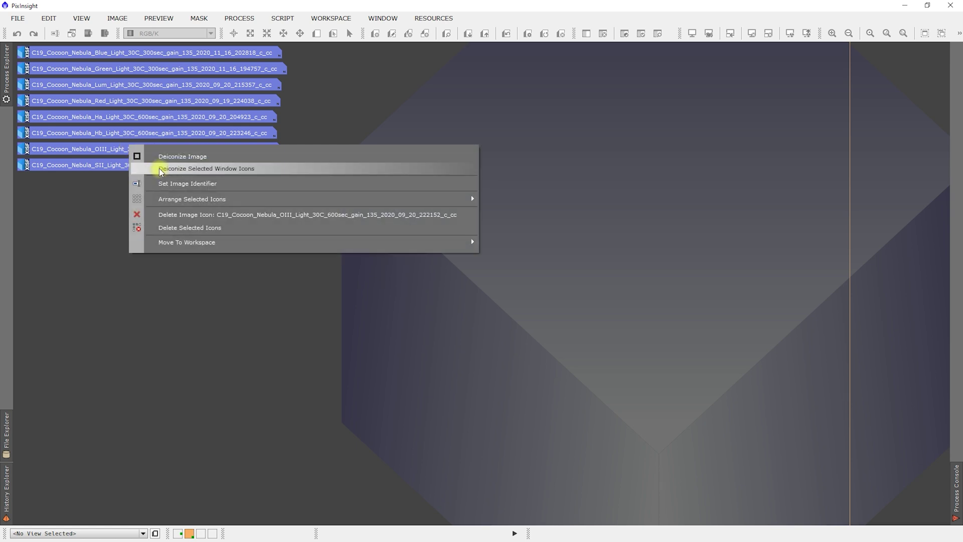
{"action": "mouse_move", "coordinate": [184, 243]}
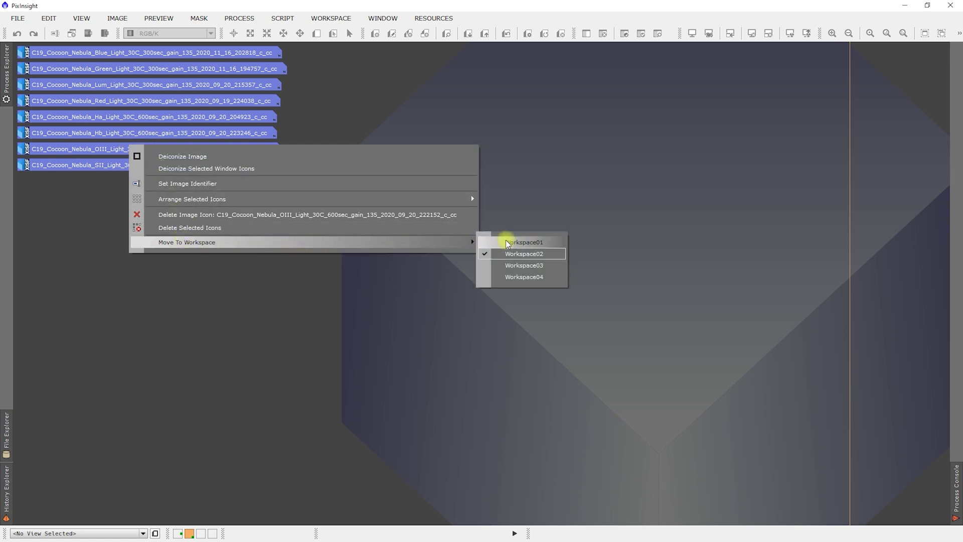
{"action": "left_click", "coordinate": [519, 245]}
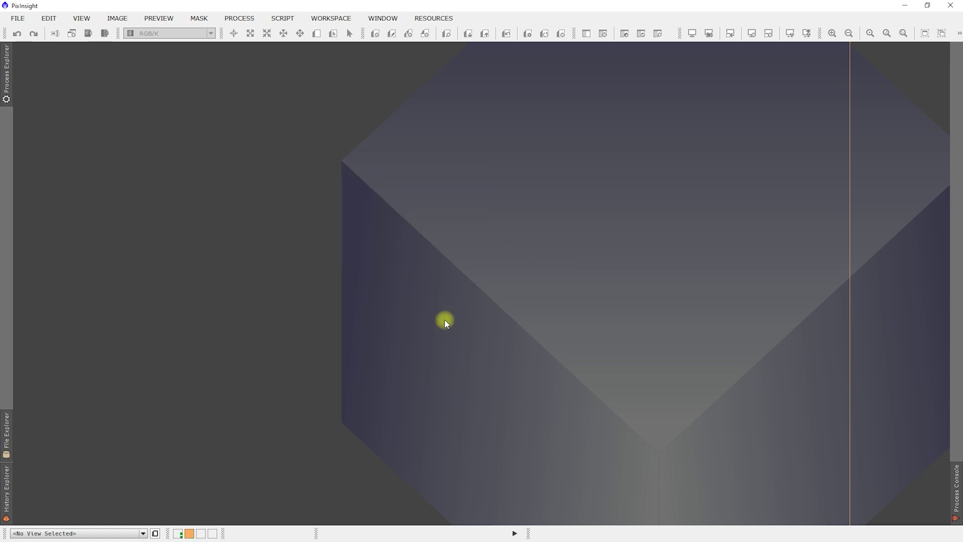
{"action": "left_click", "coordinate": [178, 533]}
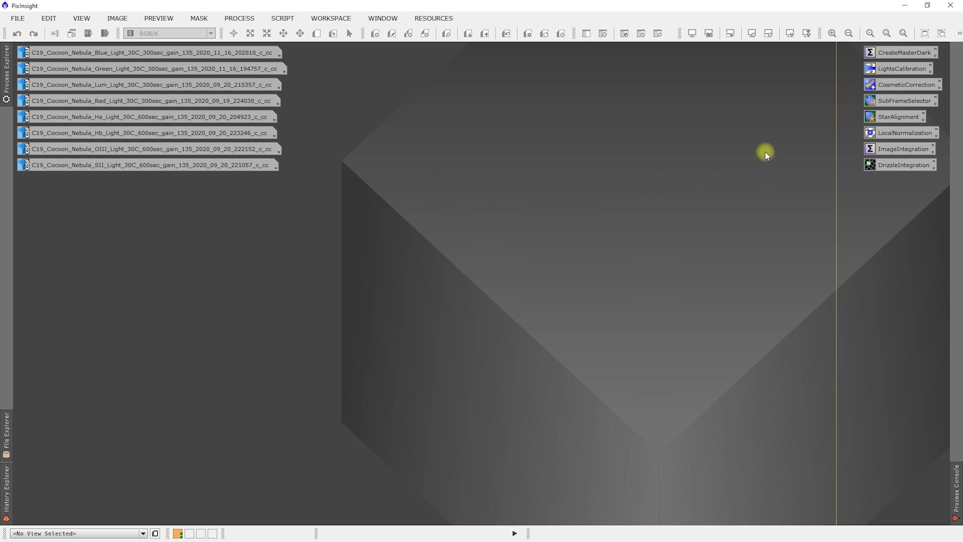
Open the saved StarAlignment process and clear its list of M51 target images
{"action": "double_click", "coordinate": [896, 118]}
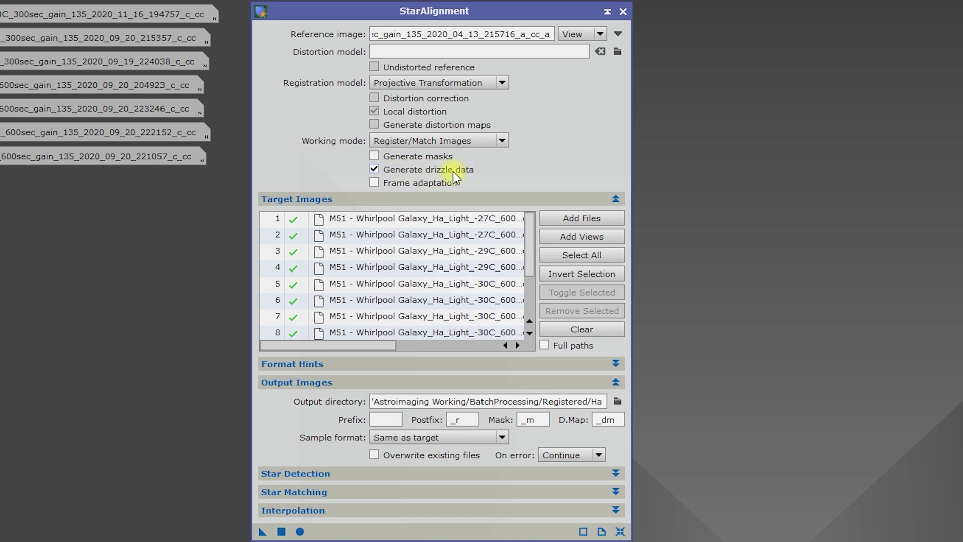
{"action": "mouse_move", "coordinate": [453, 170]}
{"action": "left_click", "coordinate": [591, 329]}
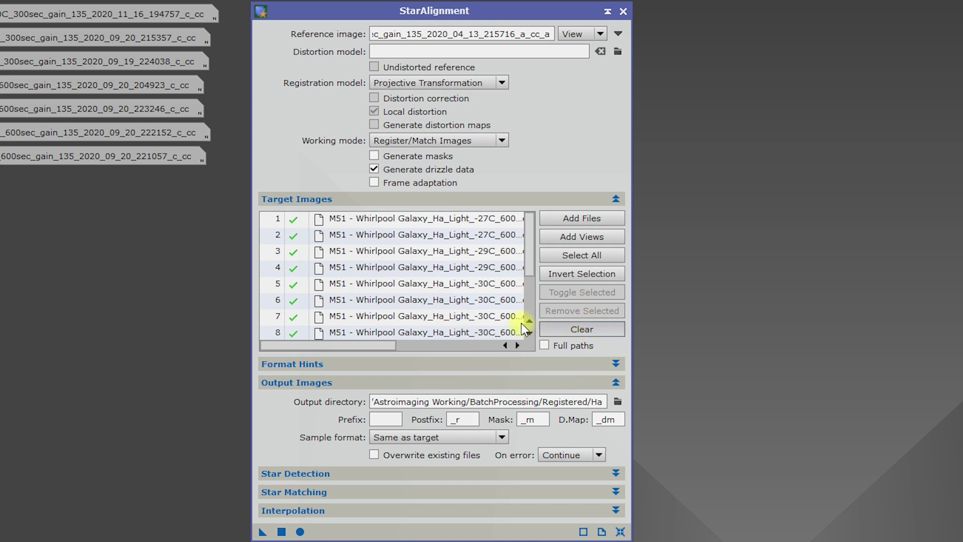
Add all Blue light frames from the BatchProcessing/Weighted/Blue folder as StarAlignment target images
{"action": "left_click", "coordinate": [559, 219]}
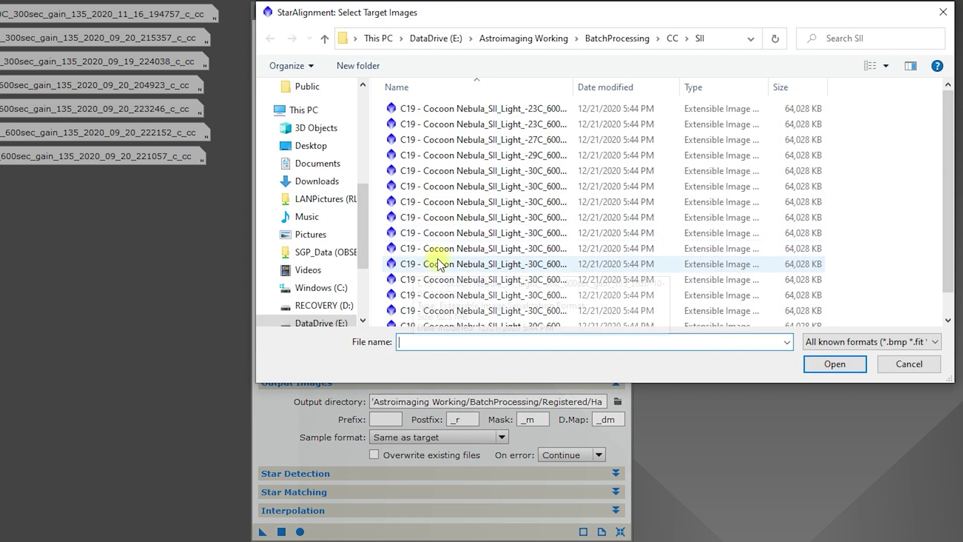
{"action": "left_click_drag", "start_coordinate": [542, 21], "coordinate": [499, 75]}
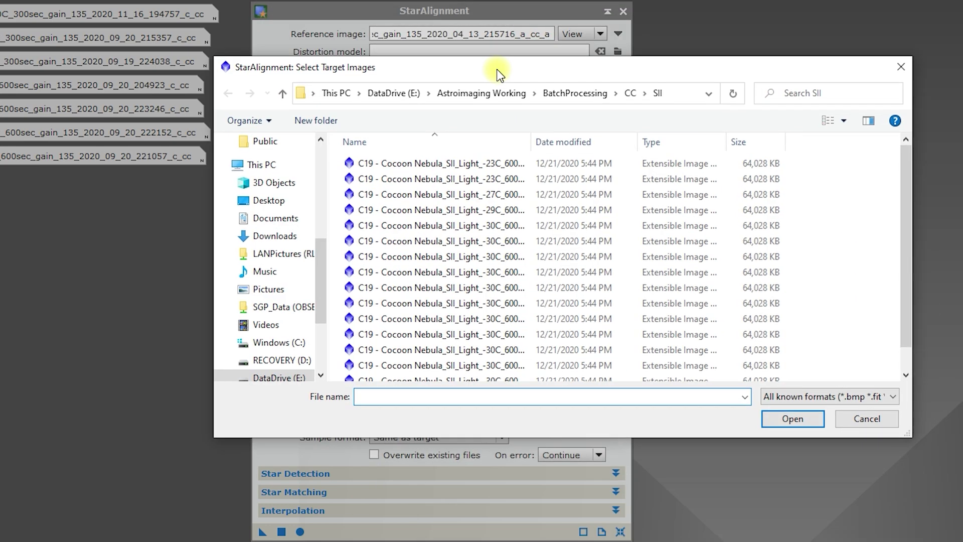
{"action": "left_click", "coordinate": [588, 95]}
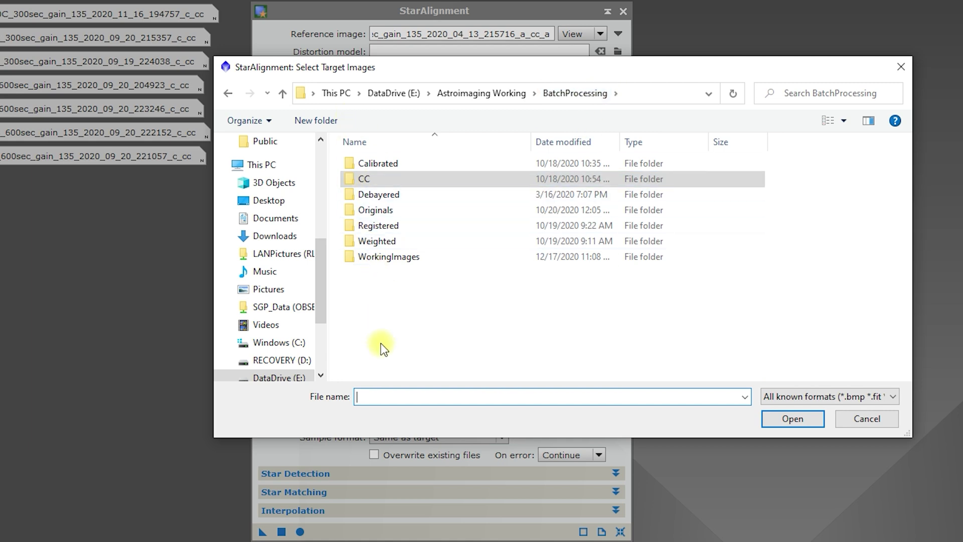
{"action": "double_click", "coordinate": [378, 242]}
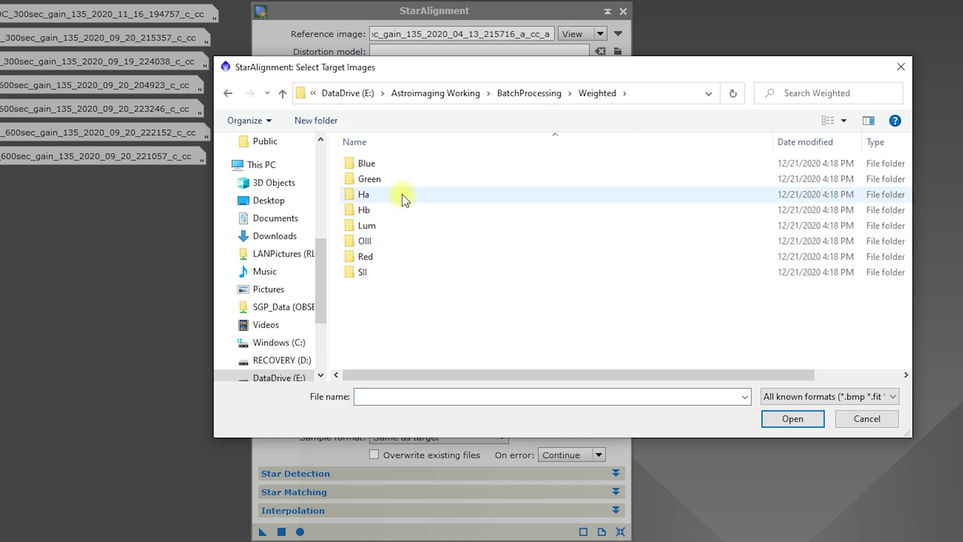
{"action": "double_click", "coordinate": [384, 163]}
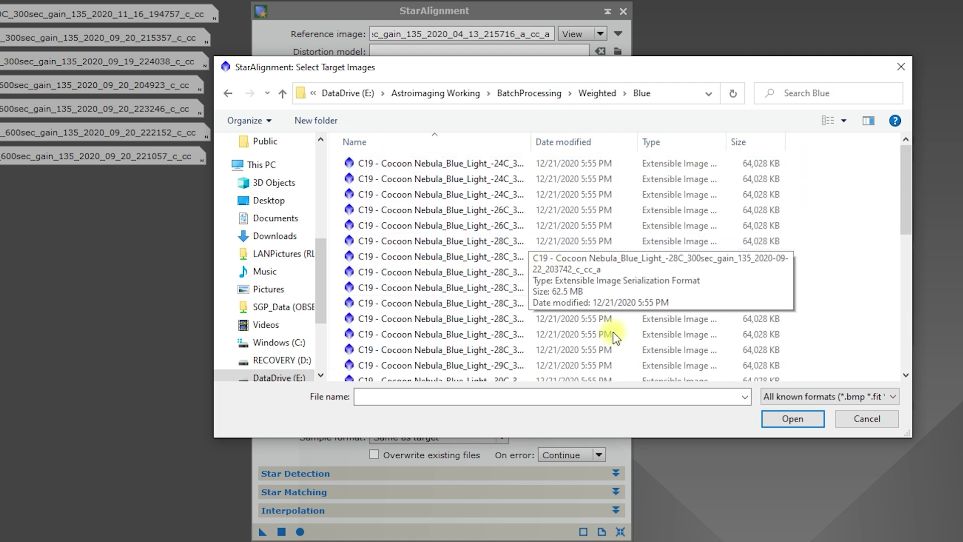
{"action": "left_click", "coordinate": [517, 272]}
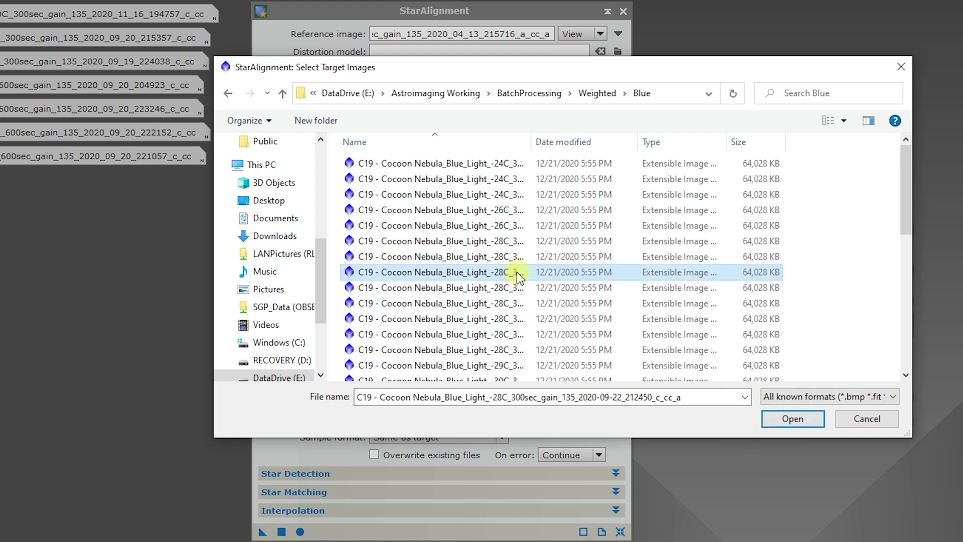
{"action": "key", "text": "ctrl+a"}
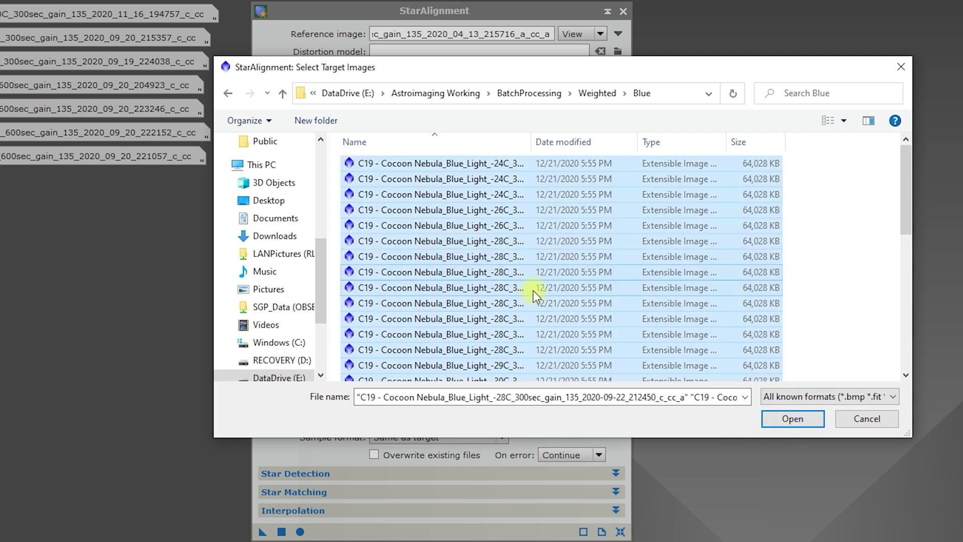
{"action": "left_click", "coordinate": [788, 419]}
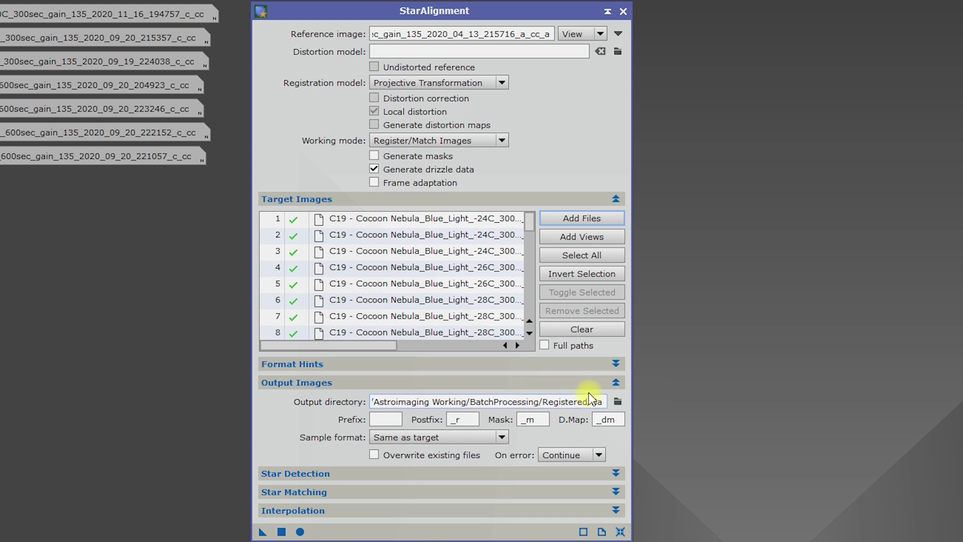
Set the output directory to E:/Astroimaging Working/BatchProcessing/Registered/Blue
{"action": "left_click_drag", "start_coordinate": [592, 401], "coordinate": [614, 404]}
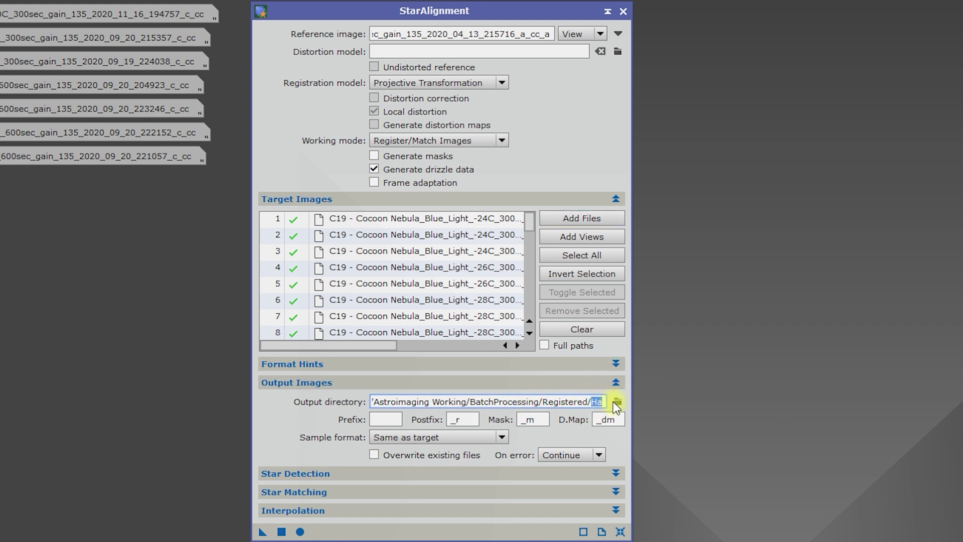
{"action": "type", "text": "Blue"}
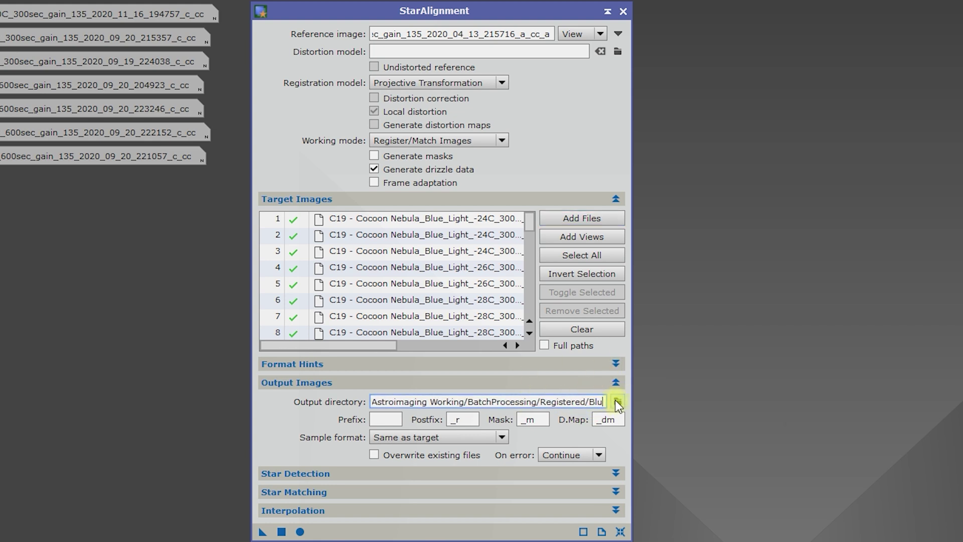
{"action": "left_click_drag", "start_coordinate": [564, 401], "coordinate": [369, 401]}
{"action": "left_click", "coordinate": [563, 402]}
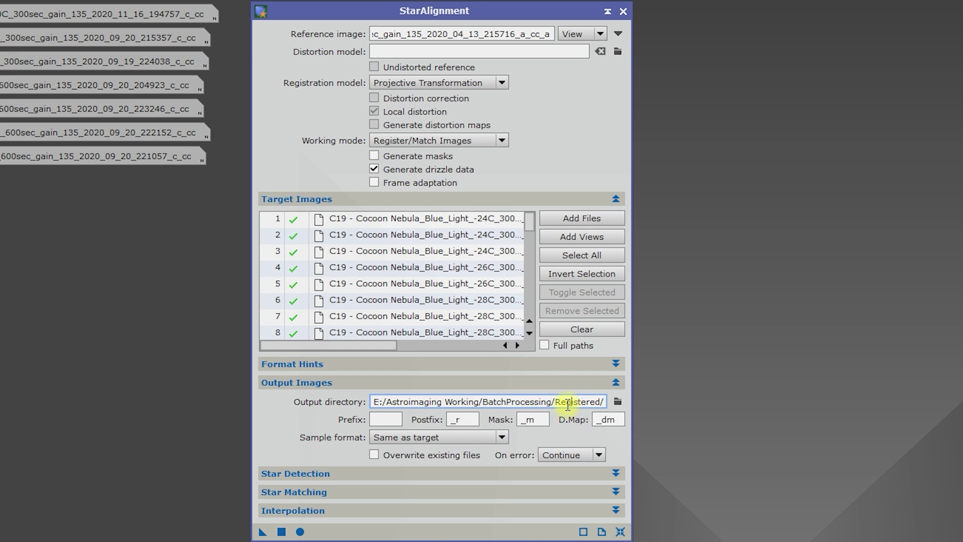
{"action": "left_click_drag", "start_coordinate": [564, 403], "coordinate": [642, 407]}
{"action": "left_click", "coordinate": [565, 400]}
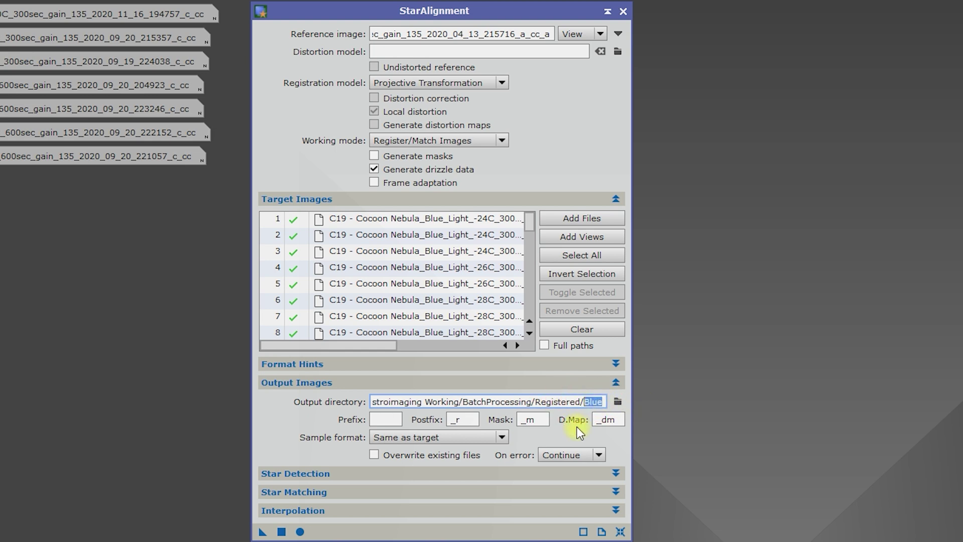
{"action": "double_click", "coordinate": [594, 402]}
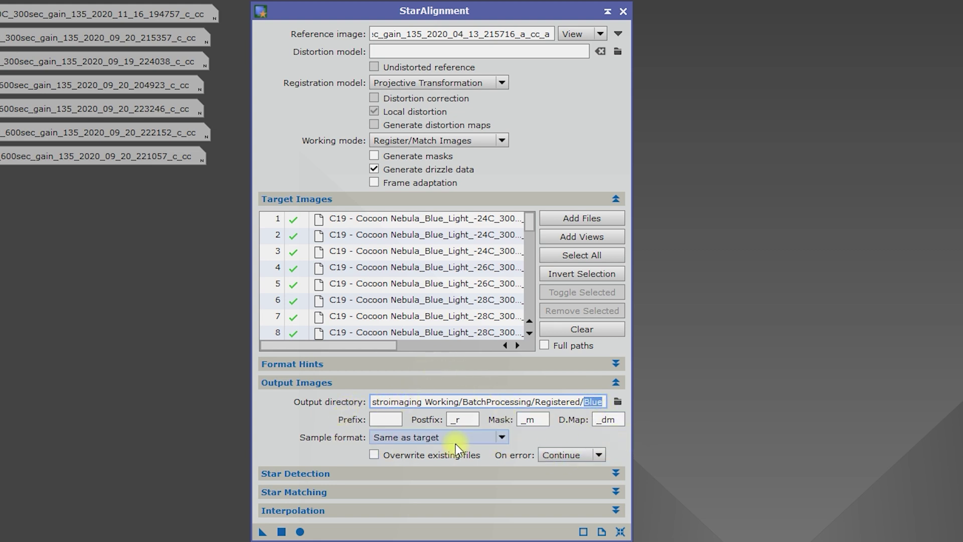
Review the Star Detection, Star Matching and Interpolation settings of StarAlignment
{"action": "left_click", "coordinate": [393, 472]}
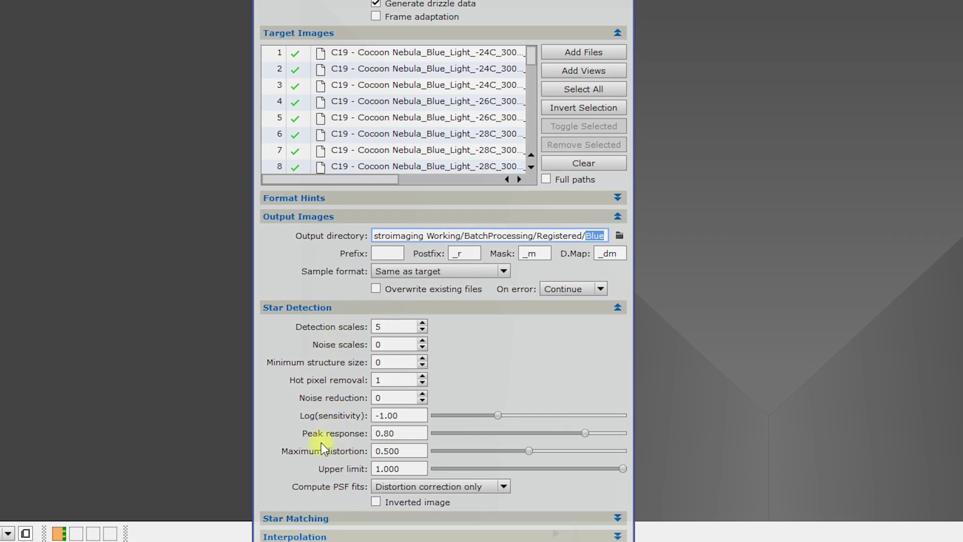
{"action": "left_click", "coordinate": [329, 310]}
{"action": "left_click", "coordinate": [333, 327]}
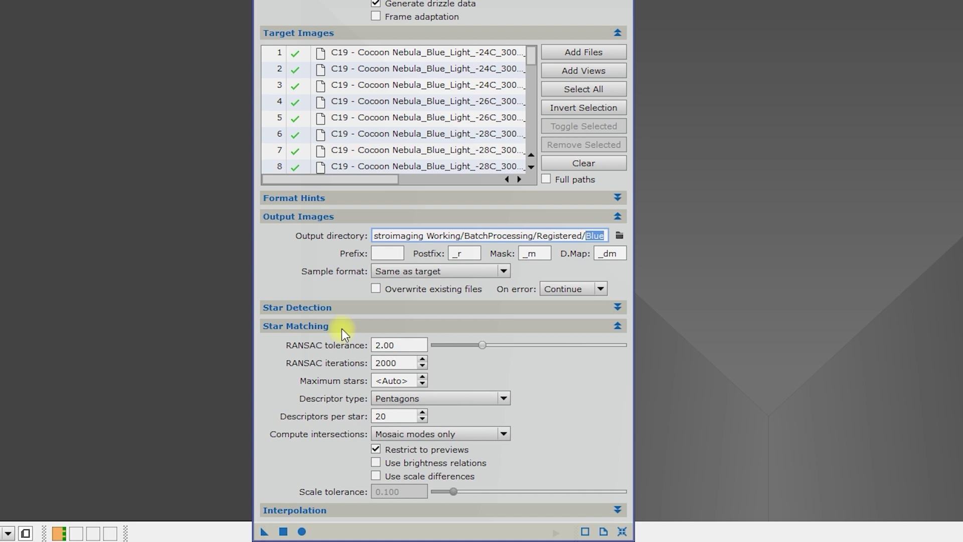
{"action": "left_click", "coordinate": [342, 329]}
{"action": "left_click", "coordinate": [344, 345]}
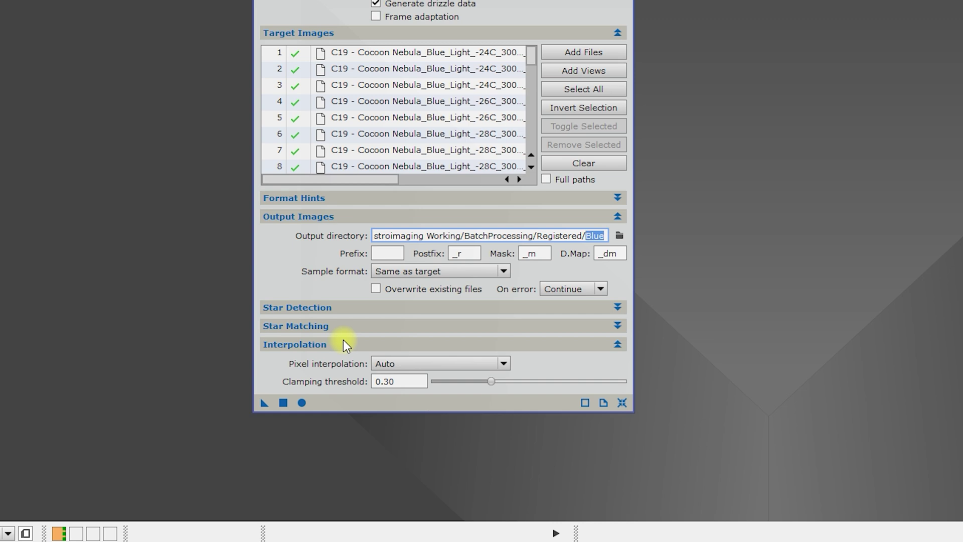
{"action": "left_click", "coordinate": [343, 344]}
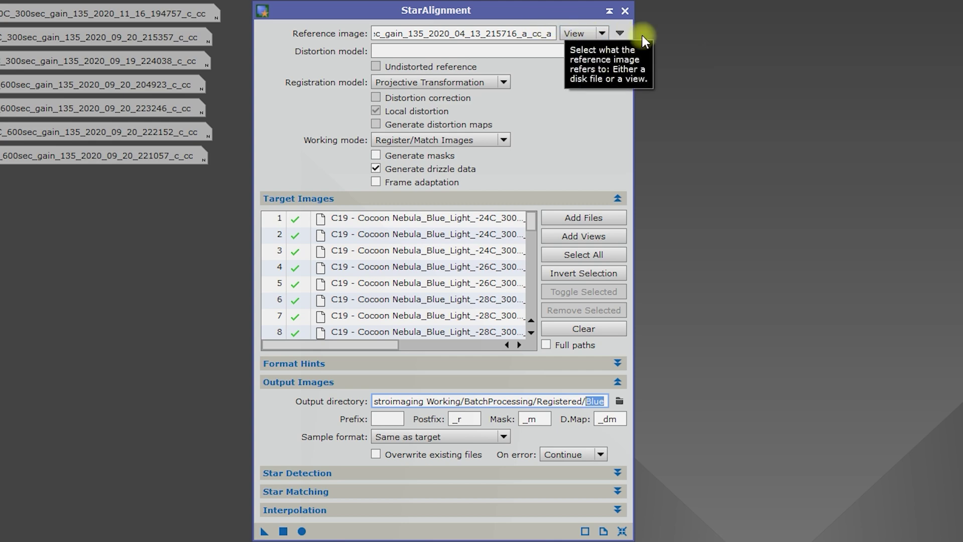
{"action": "left_click", "coordinate": [621, 30]}
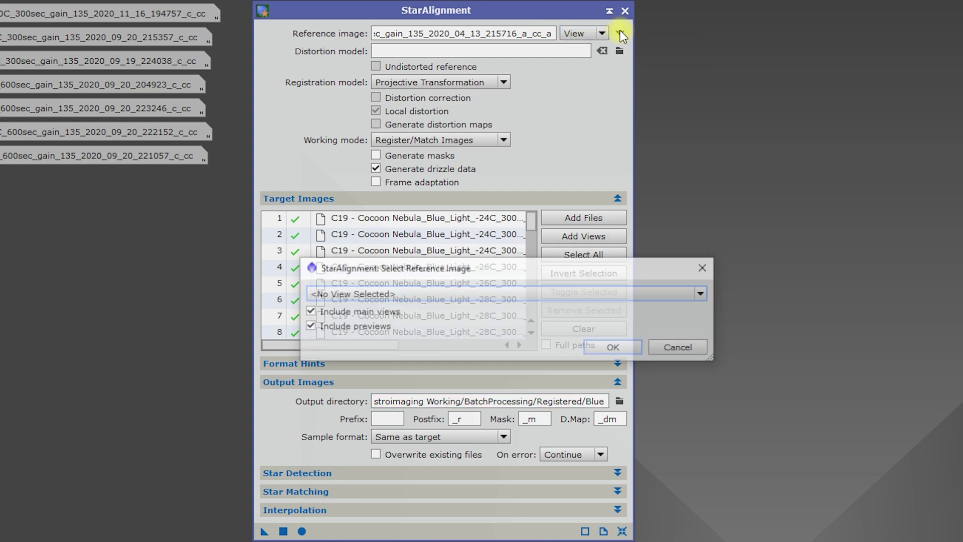
{"action": "left_click", "coordinate": [389, 292]}
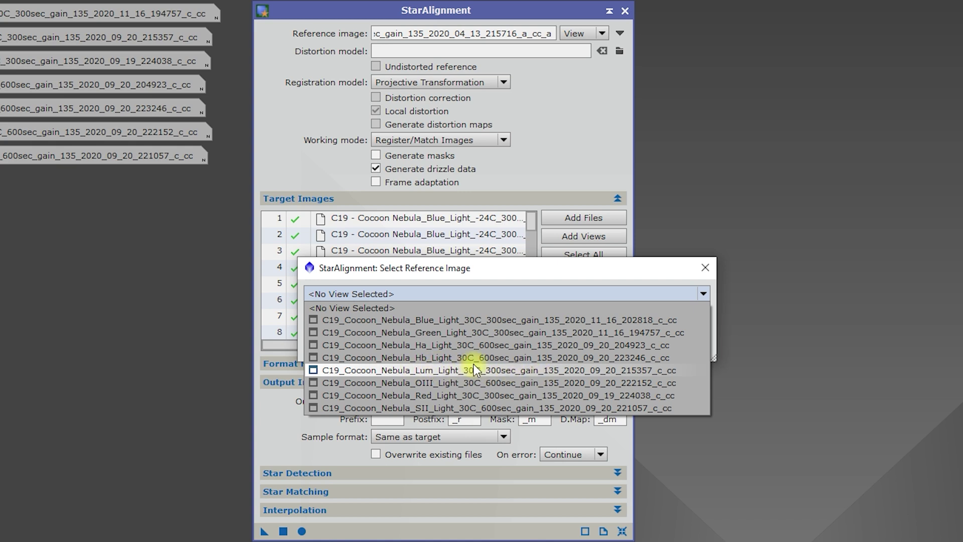
{"action": "left_click", "coordinate": [568, 91]}
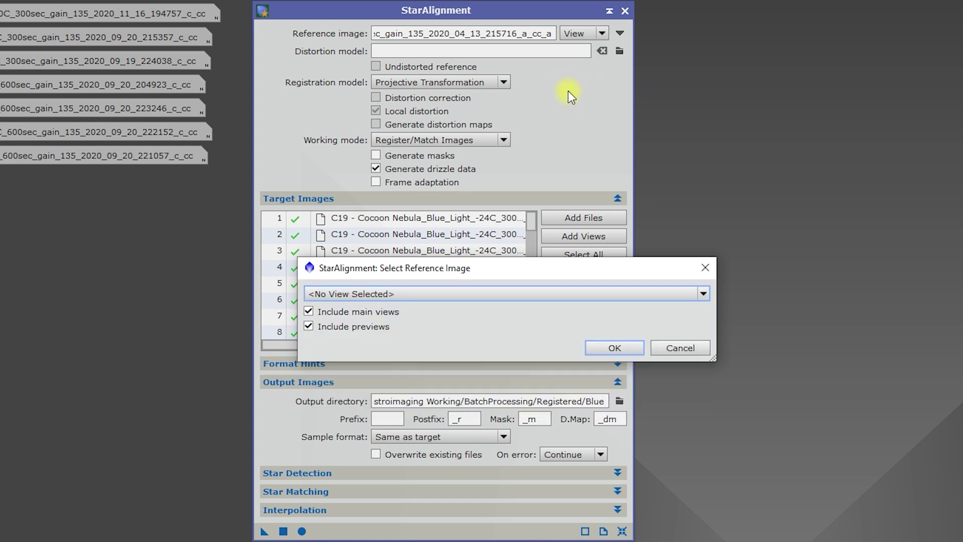
{"action": "left_click", "coordinate": [682, 348]}
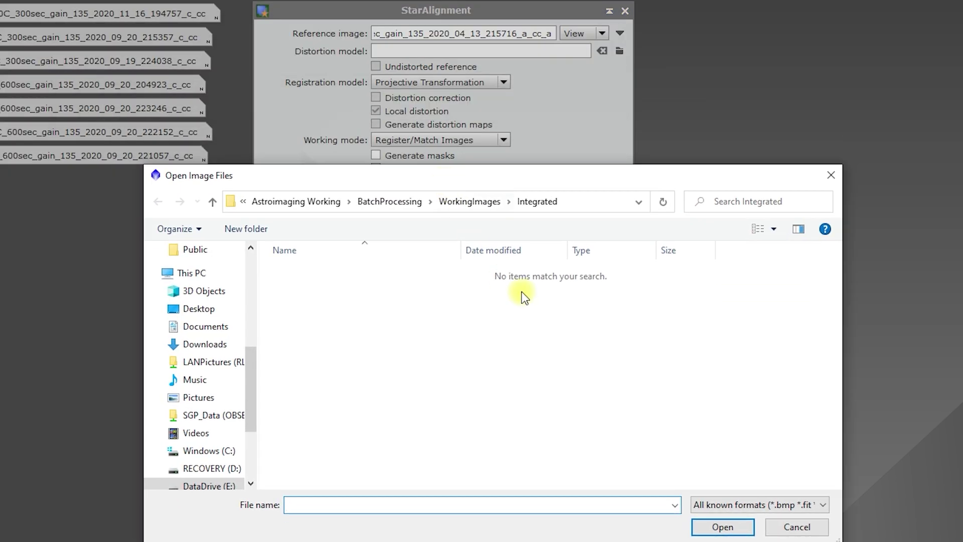
Open the image C19 - Cocoon Nebula_Lum_Light_-30C_300sec_gain_135_2020-09-20_215357_c_cc_a from the BatchProcessing/Weighted/Lum folder
{"action": "left_click", "coordinate": [469, 203]}
{"action": "left_click", "coordinate": [459, 200]}
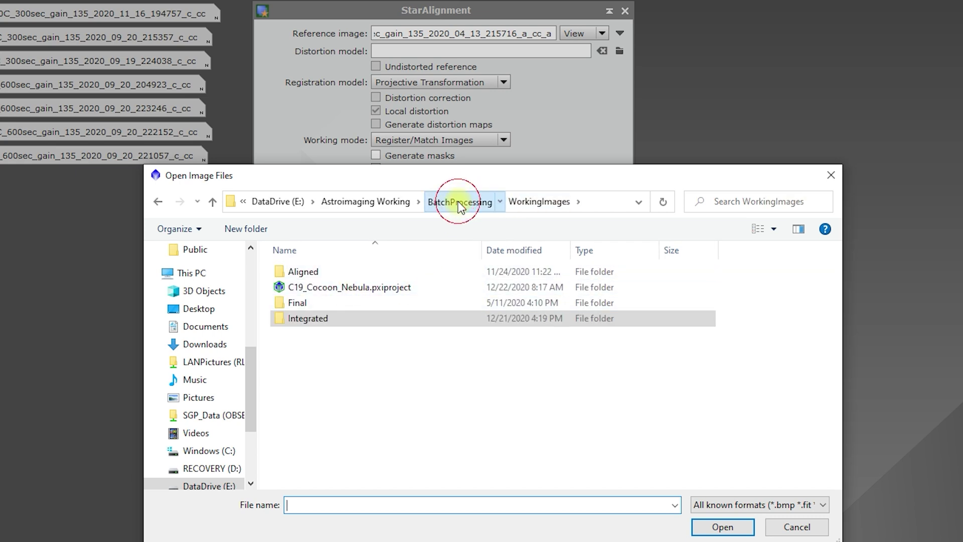
{"action": "double_click", "coordinate": [305, 350]}
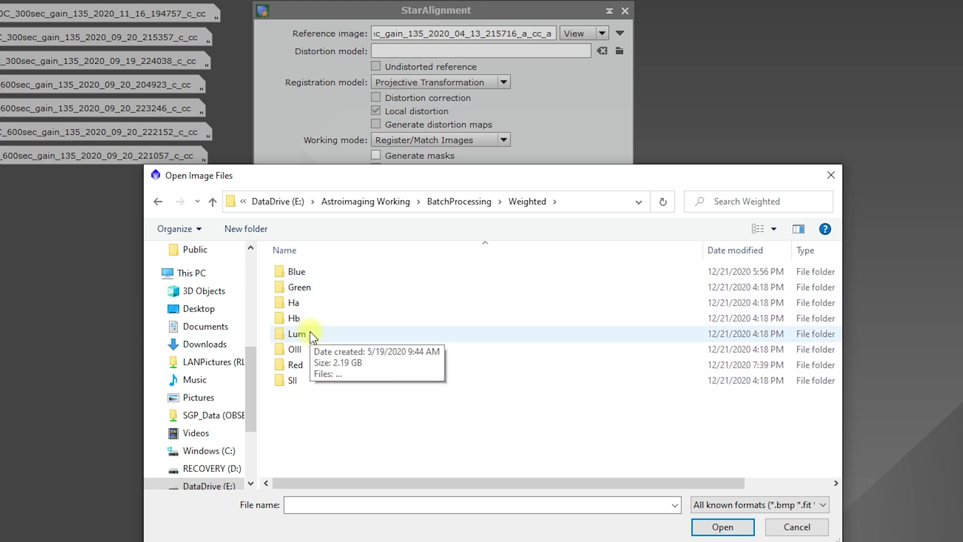
{"action": "double_click", "coordinate": [310, 332]}
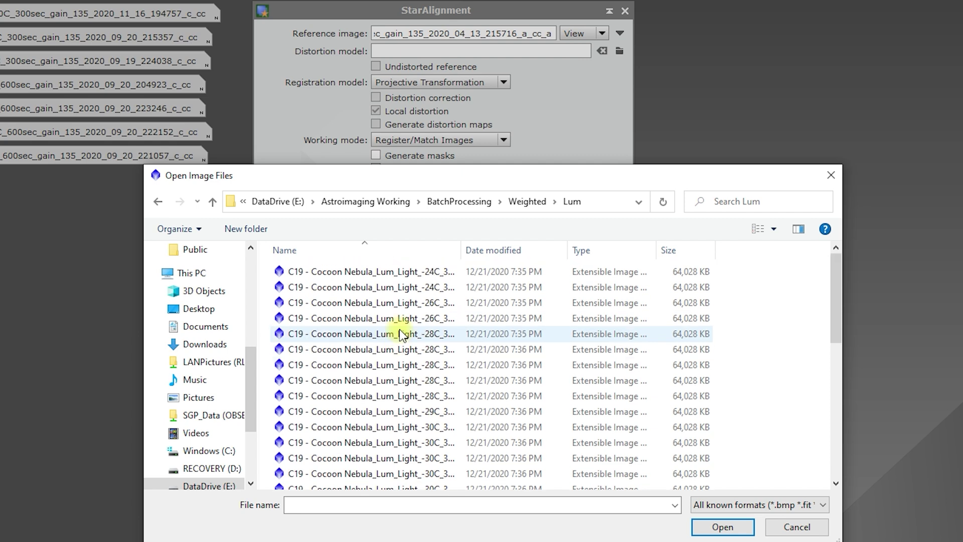
{"action": "left_click_drag", "start_coordinate": [461, 249], "coordinate": [653, 248]}
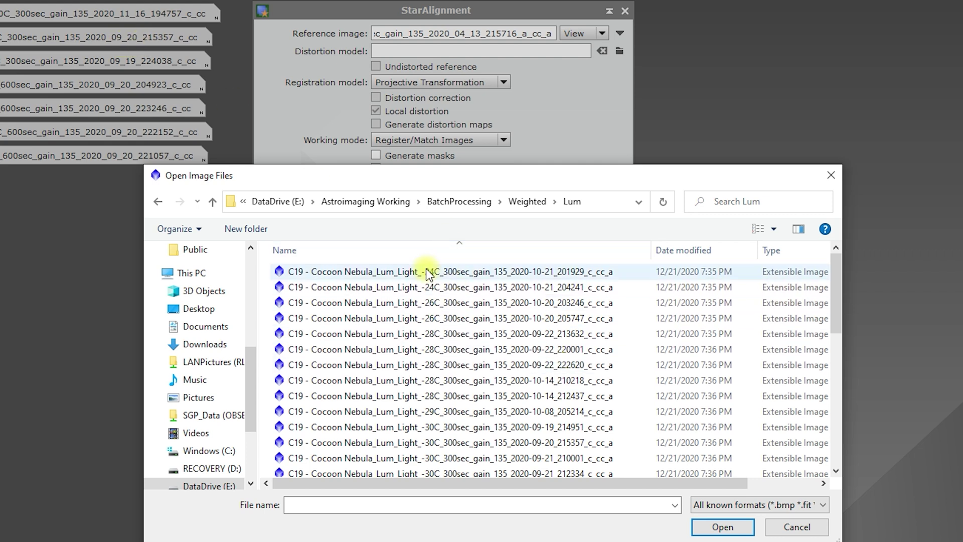
{"action": "scroll", "coordinate": [422, 311], "scroll_direction": "down", "scroll_amount": 1}
{"action": "scroll", "coordinate": [424, 329], "scroll_direction": "down", "scroll_amount": 1}
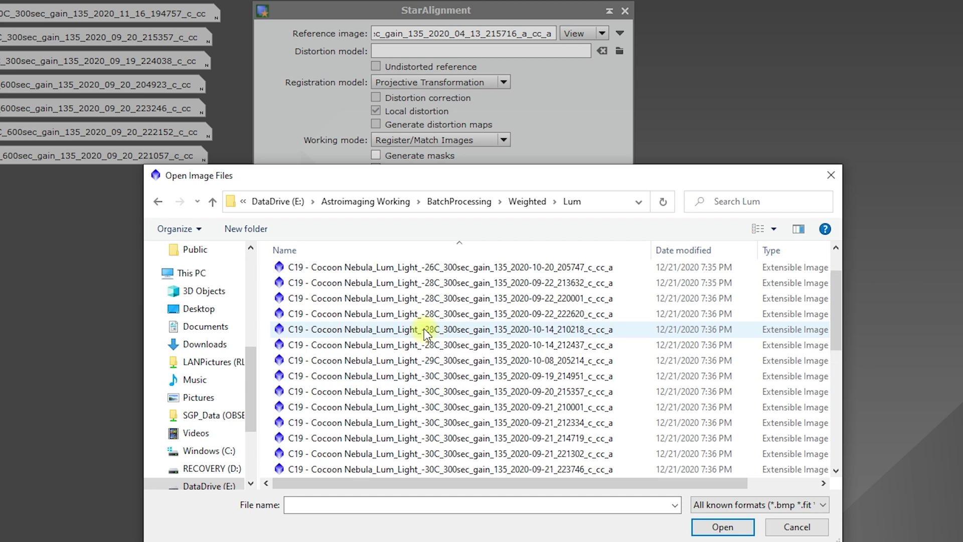
{"action": "left_click", "coordinate": [435, 376]}
{"action": "scroll", "coordinate": [505, 348], "scroll_direction": "down", "scroll_amount": 1}
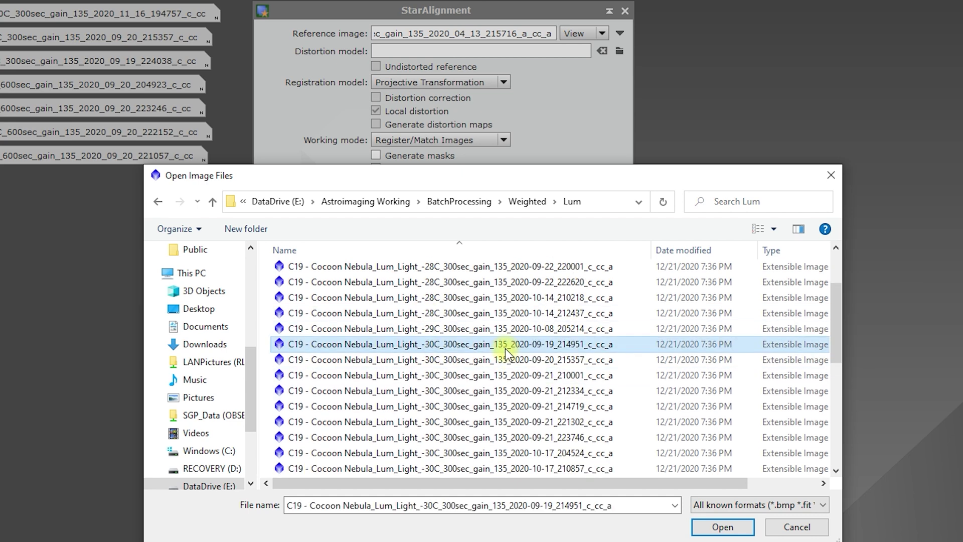
{"action": "left_click", "coordinate": [472, 359]}
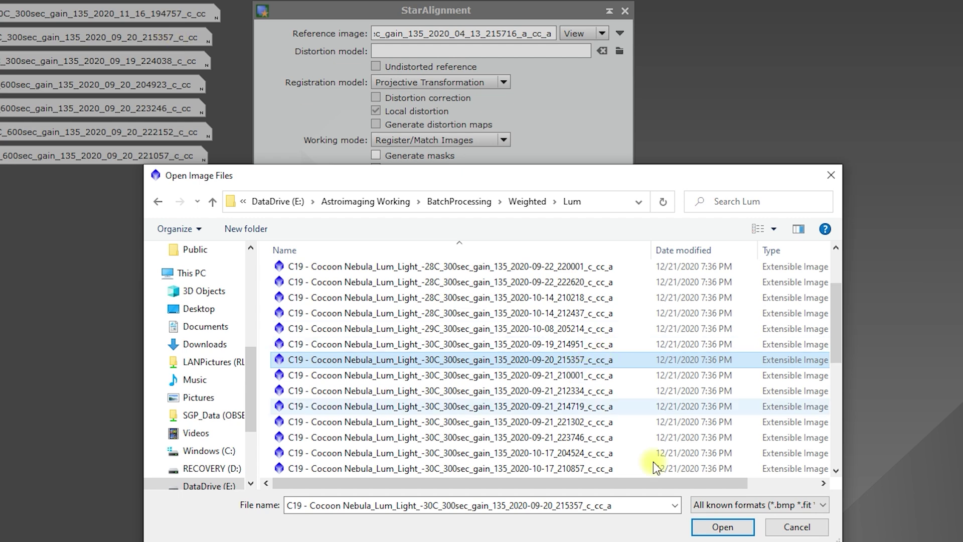
{"action": "left_click", "coordinate": [723, 527]}
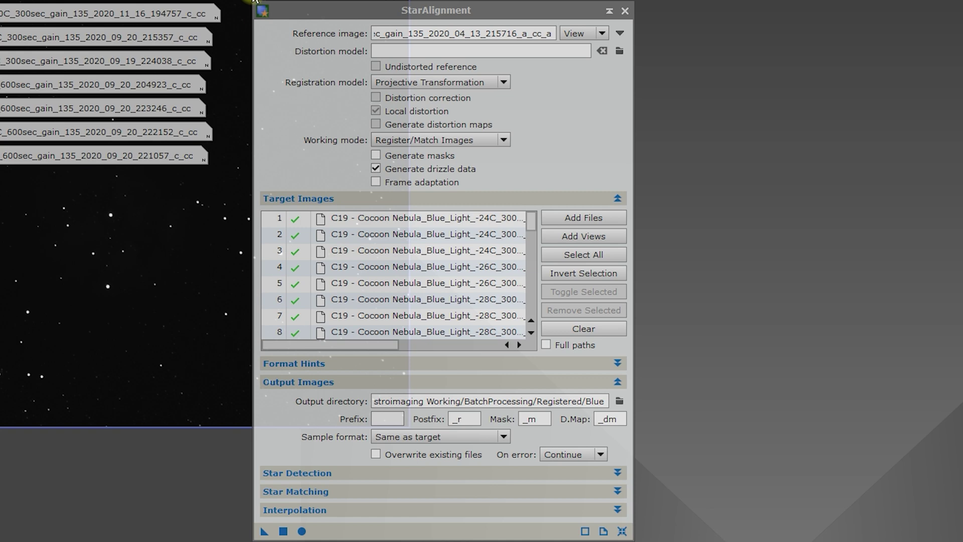
Iconize the opened Lum reference image and place its icon below the other image icons in the workspace
{"action": "left_click_drag", "start_coordinate": [240, 4], "coordinate": [709, 224]}
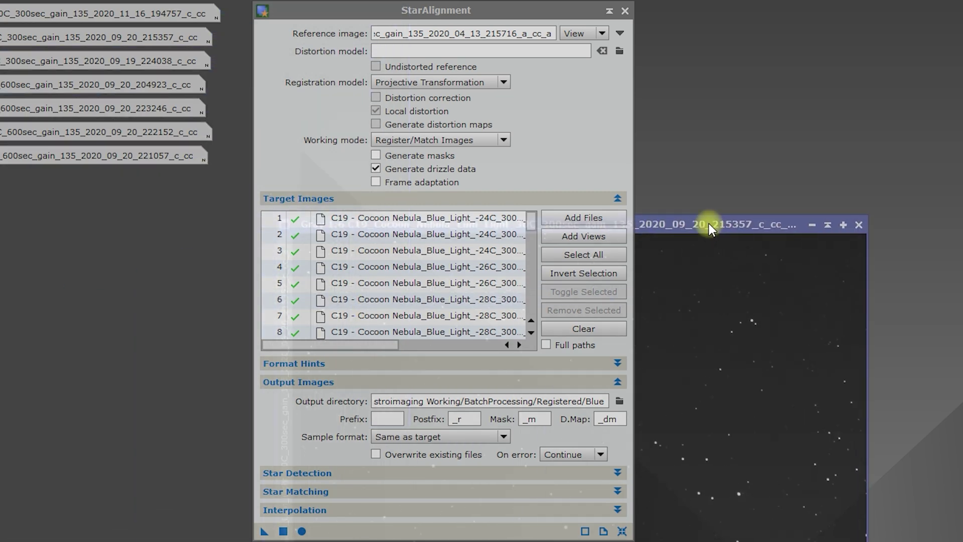
{"action": "left_click", "coordinate": [810, 226]}
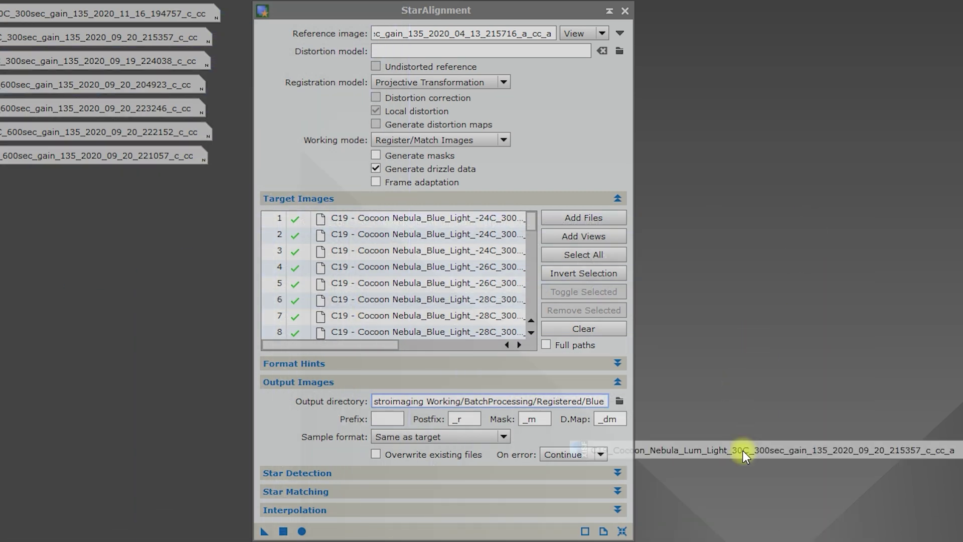
{"action": "left_click_drag", "start_coordinate": [742, 451], "coordinate": [1, 256]}
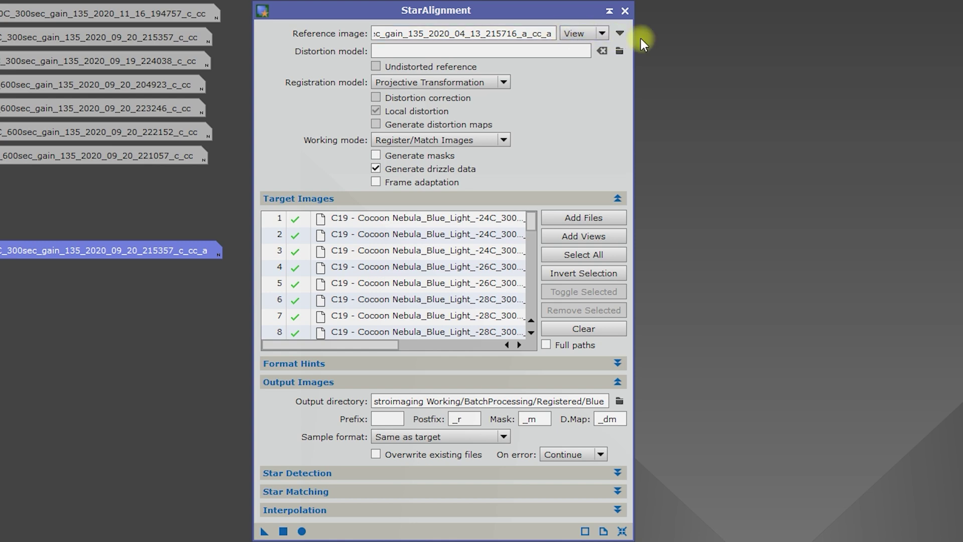
Set the view C19_Cocoon_Nebula_Lum_Light_30C_300sec_gain_135_2020_09_20_215357_c_cc_a as the StarAlignment reference and run the alignment on the Blue frames
{"action": "left_click", "coordinate": [620, 33]}
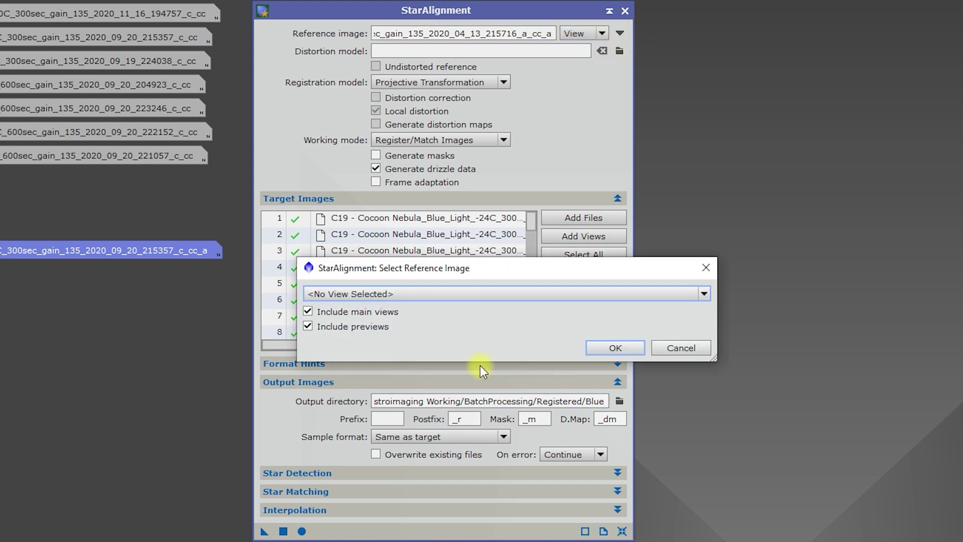
{"action": "left_click", "coordinate": [459, 293]}
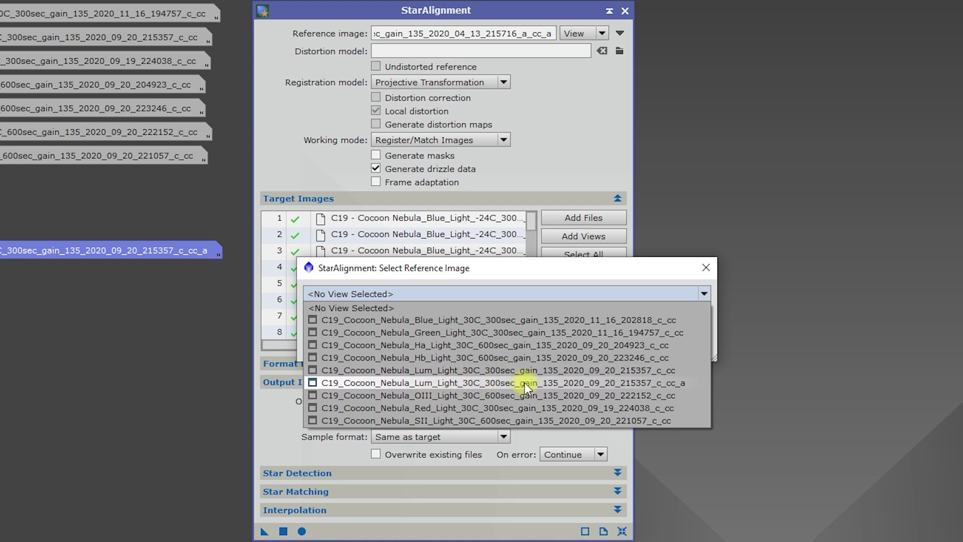
{"action": "left_click", "coordinate": [673, 381]}
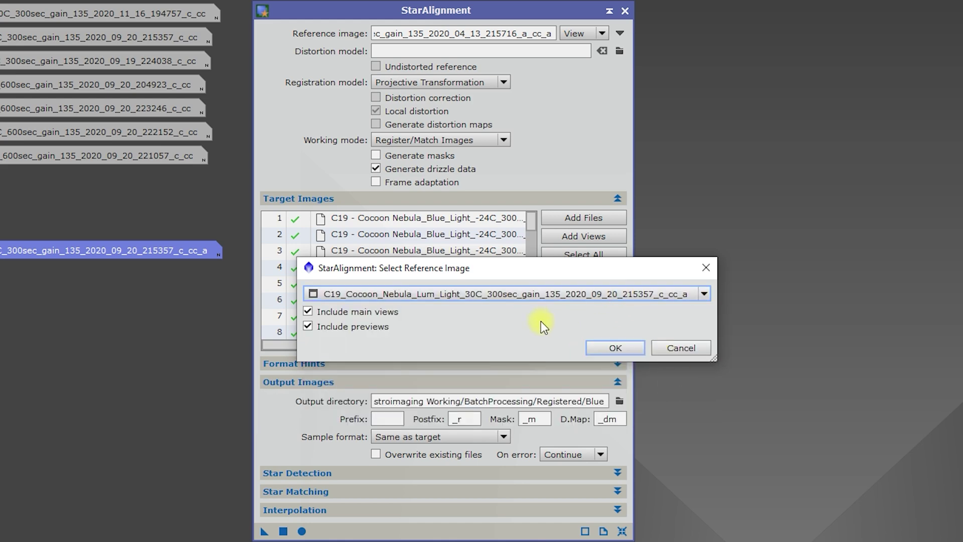
{"action": "left_click", "coordinate": [617, 347]}
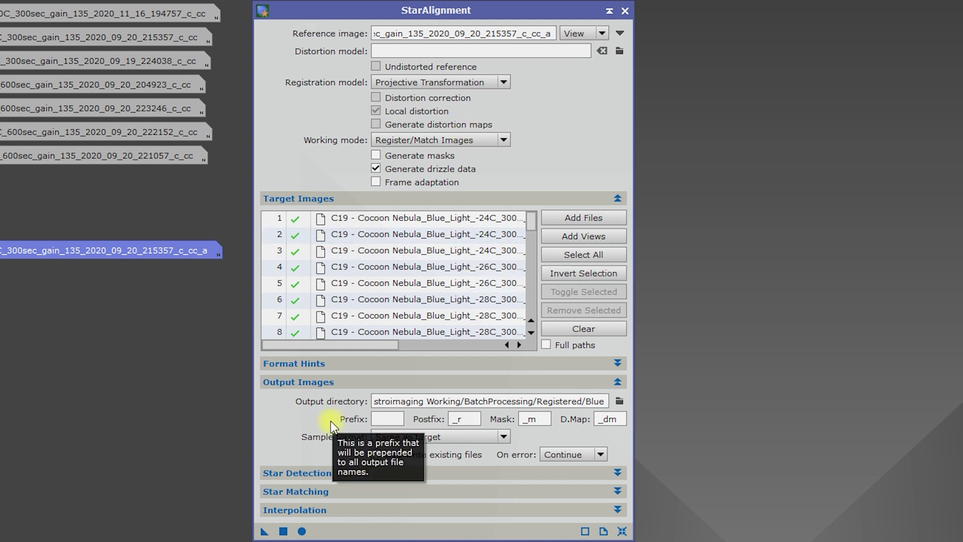
{"action": "left_click", "coordinate": [301, 533]}
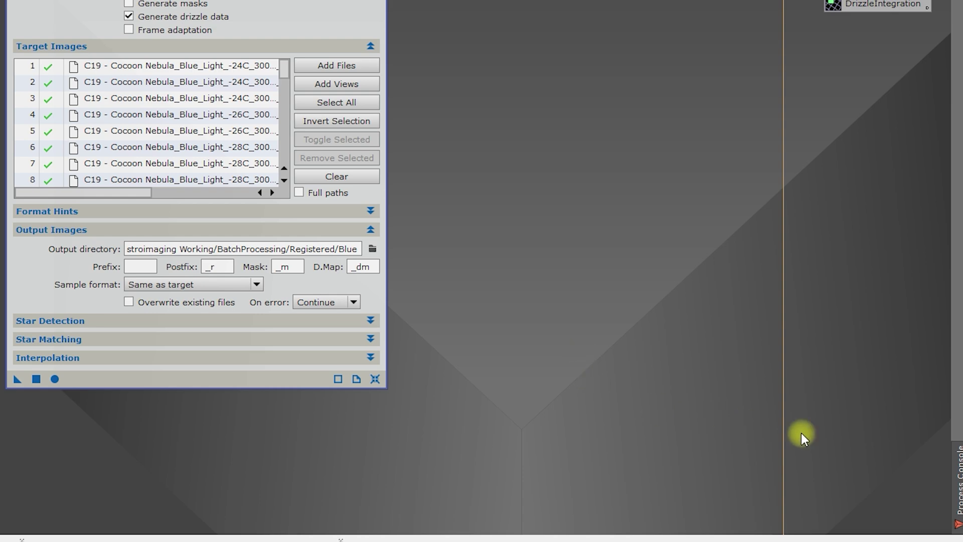
{"action": "left_click", "coordinate": [958, 484]}
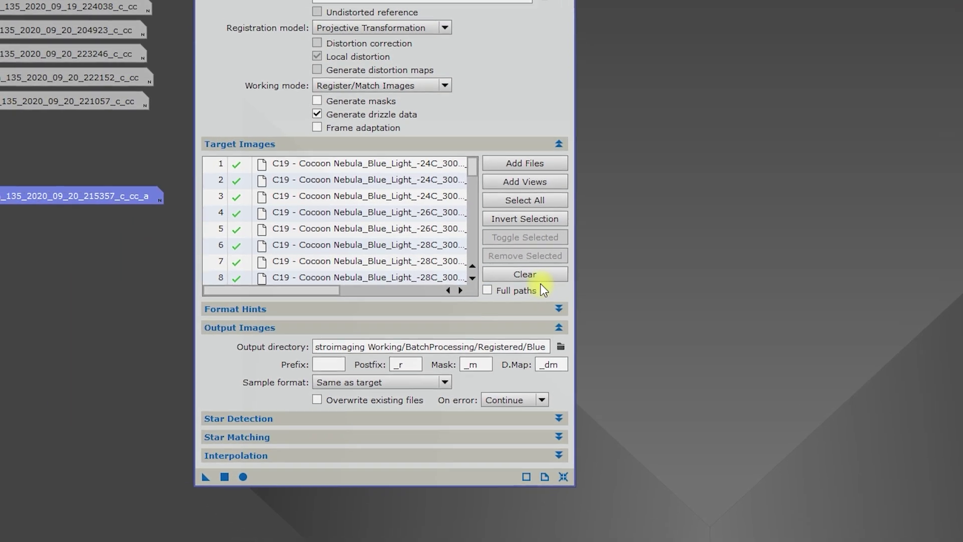
Replace the target images with all Green light frames from the BatchProcessing/Weighted/Green folder and run StarAlignment on them
{"action": "left_click", "coordinate": [348, 178]}
{"action": "left_click", "coordinate": [641, 329]}
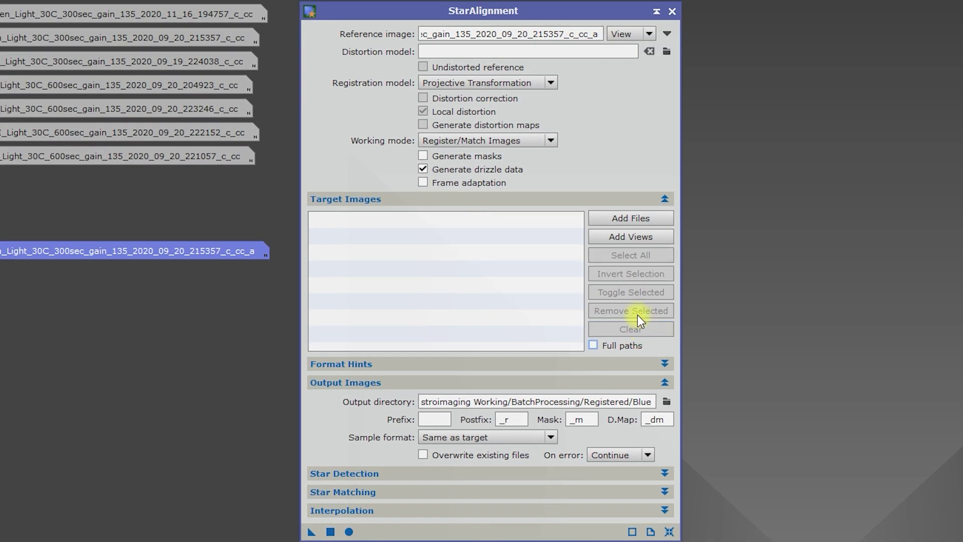
{"action": "left_click", "coordinate": [639, 219]}
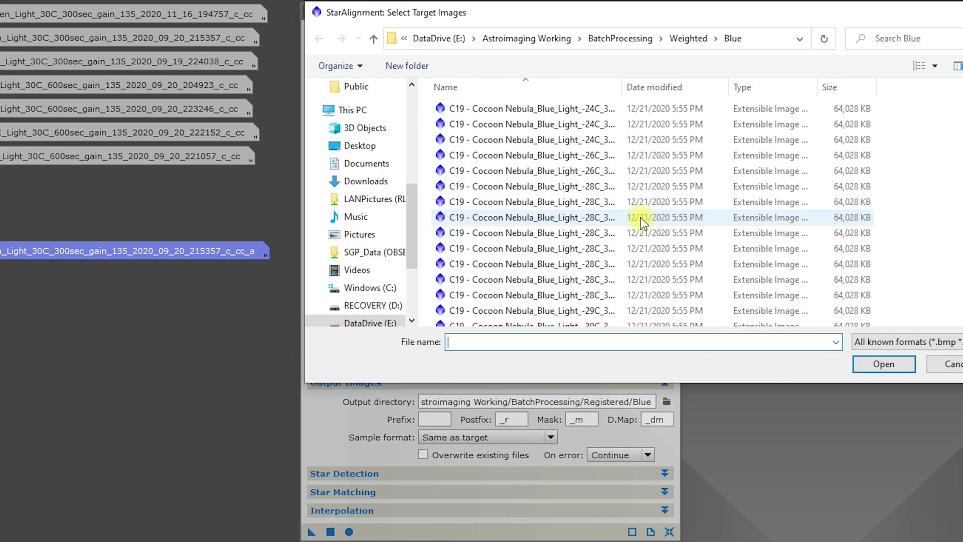
{"action": "left_click", "coordinate": [700, 41]}
{"action": "double_click", "coordinate": [502, 122]}
{"action": "left_click", "coordinate": [540, 159]}
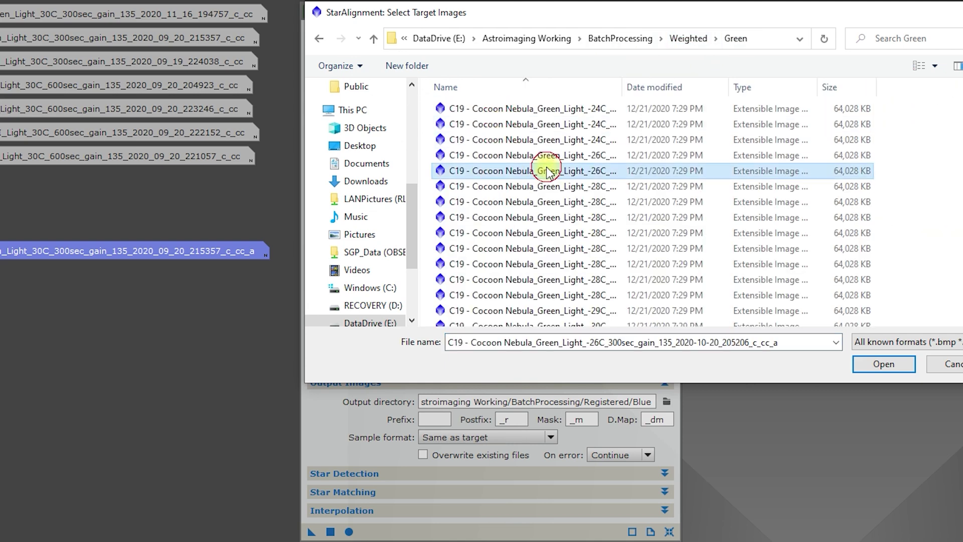
{"action": "key", "text": "ctrl+a"}
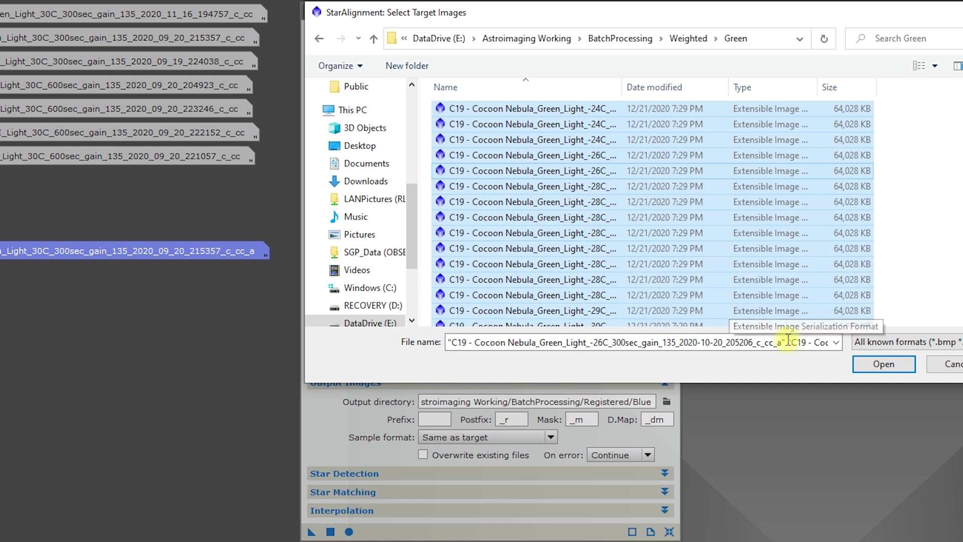
{"action": "left_click", "coordinate": [873, 363]}
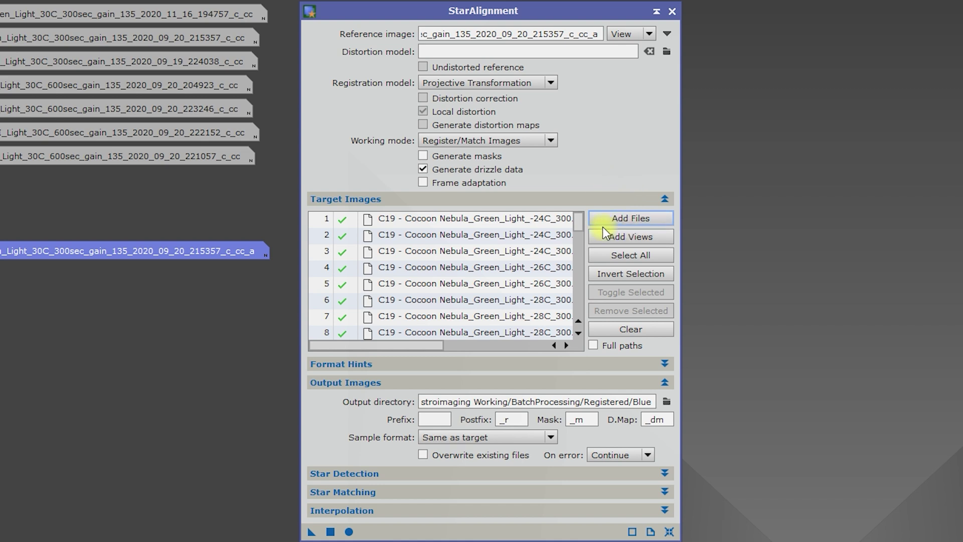
{"action": "left_click", "coordinate": [349, 532]}
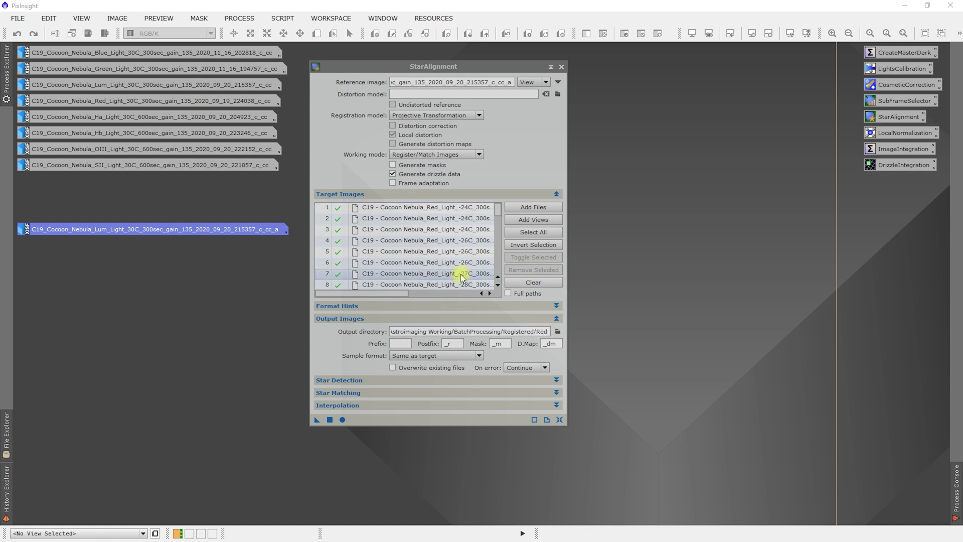
Replace the target images with all SII light frames from BatchProcessing/Weighted/SII and change the output directory's last folder to SII under BatchProcessing/Registered
{"action": "left_click", "coordinate": [528, 282]}
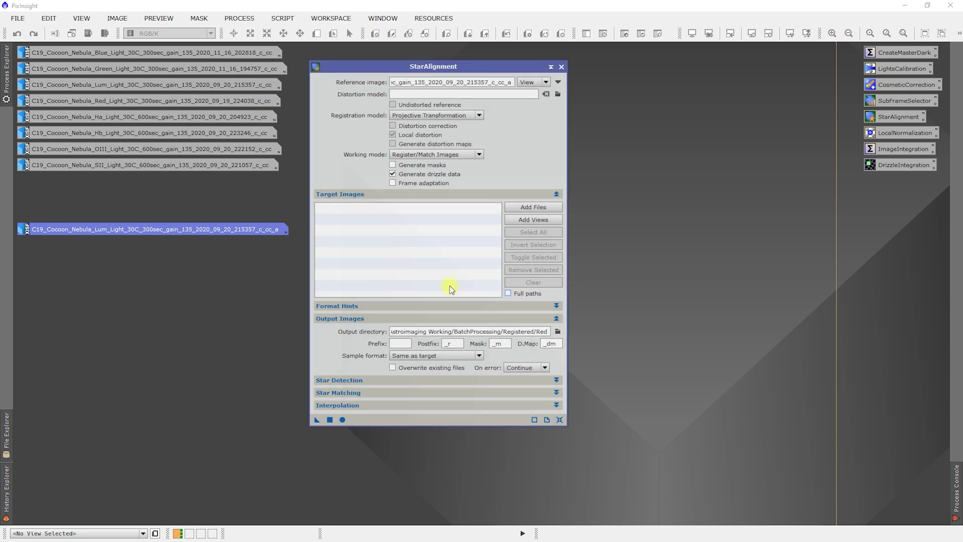
{"action": "left_click", "coordinate": [534, 208]}
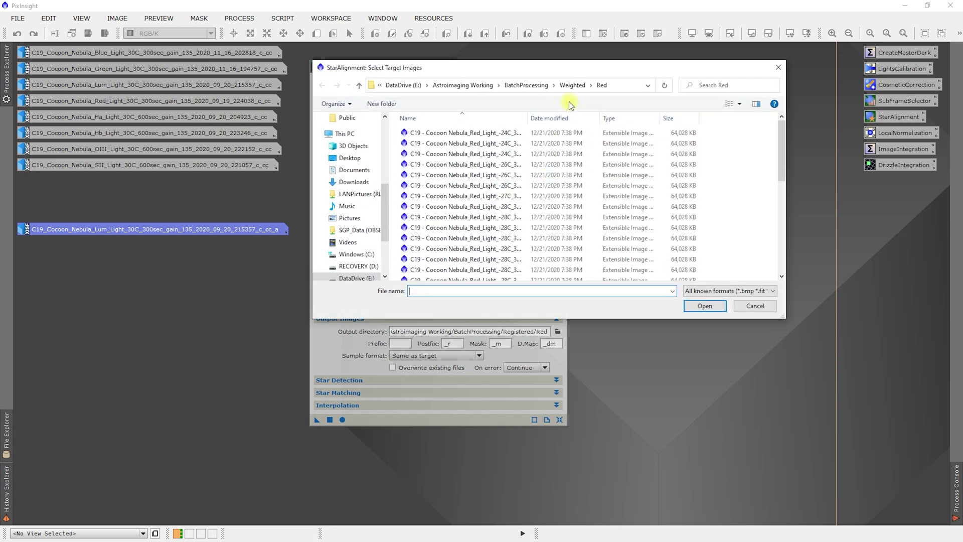
{"action": "left_click", "coordinate": [574, 86]}
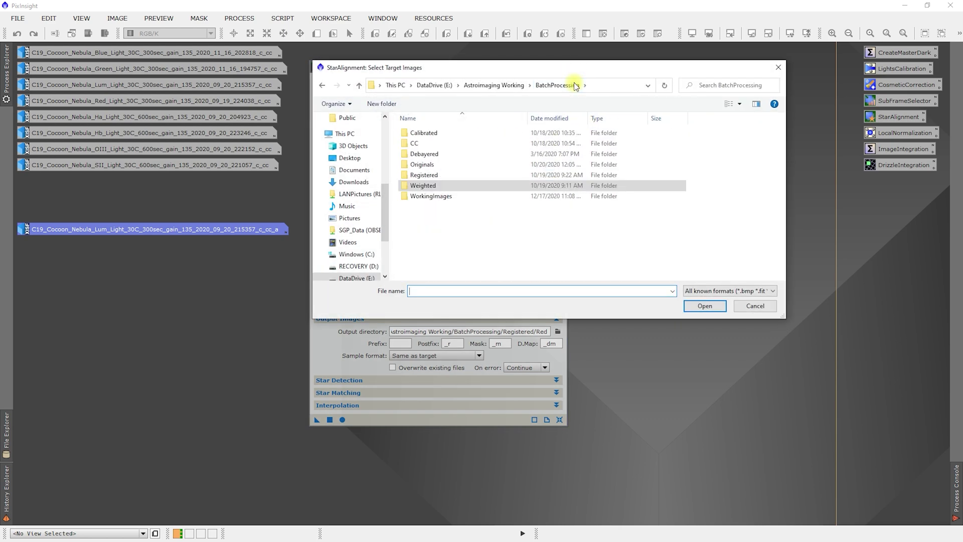
{"action": "double_click", "coordinate": [413, 186]}
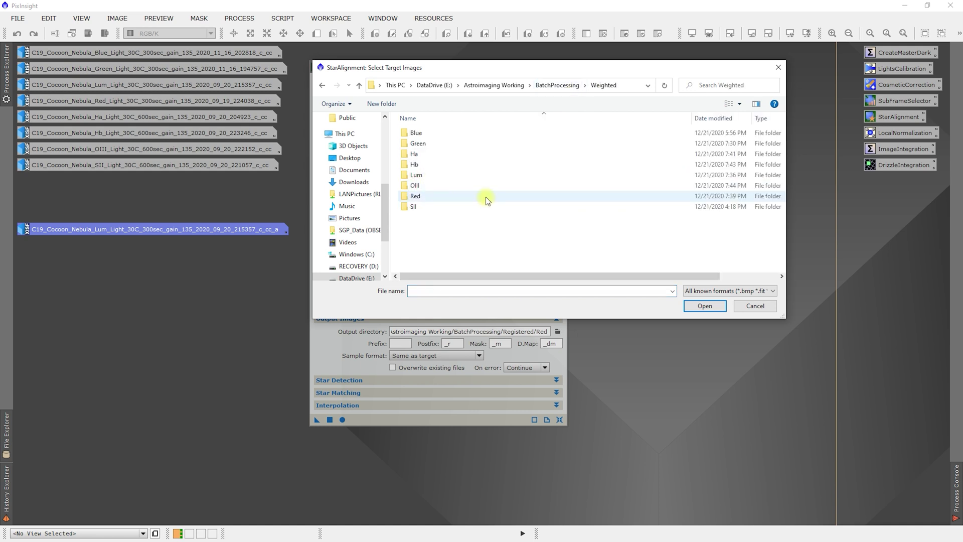
{"action": "double_click", "coordinate": [424, 208]}
{"action": "left_click", "coordinate": [457, 216]}
{"action": "key", "text": "ctrl+a"}
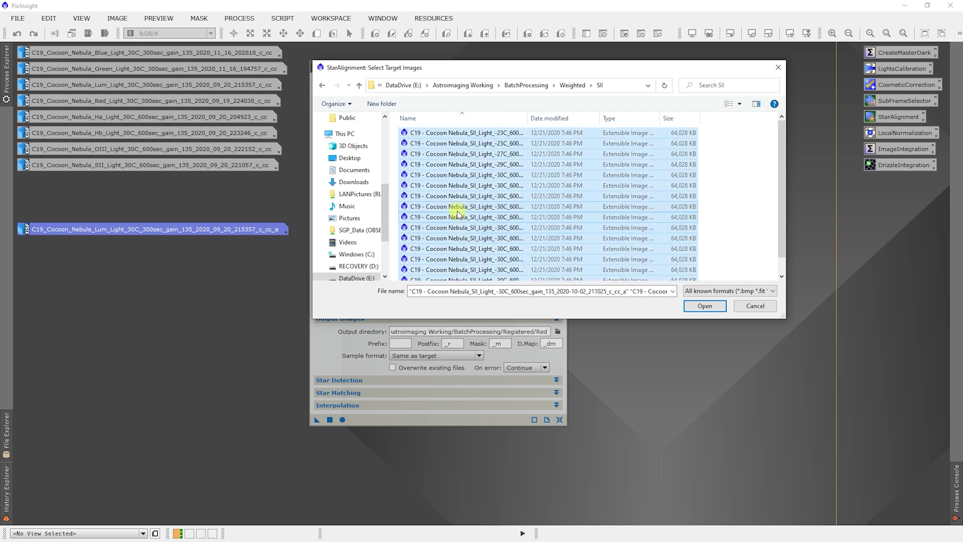
{"action": "left_click", "coordinate": [701, 307]}
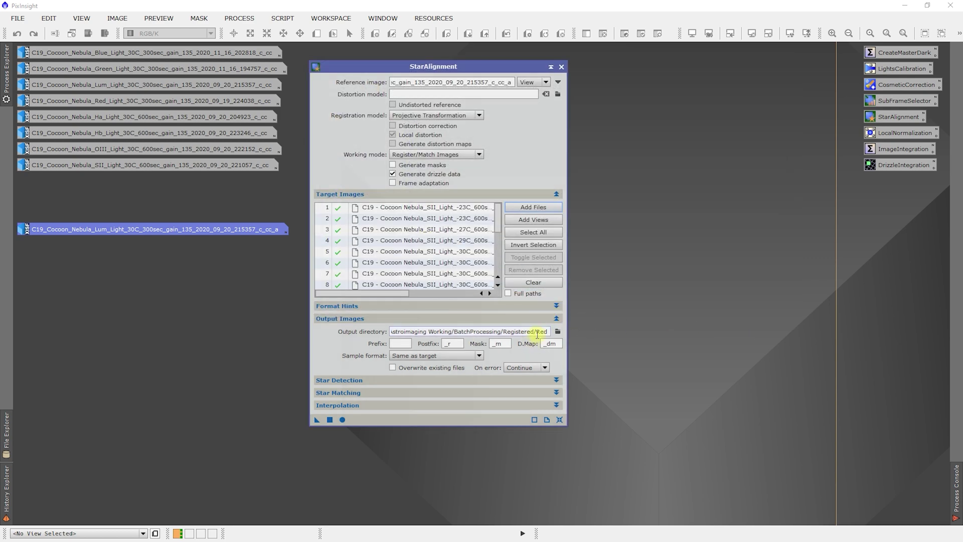
{"action": "left_click_drag", "start_coordinate": [537, 330], "coordinate": [555, 331]}
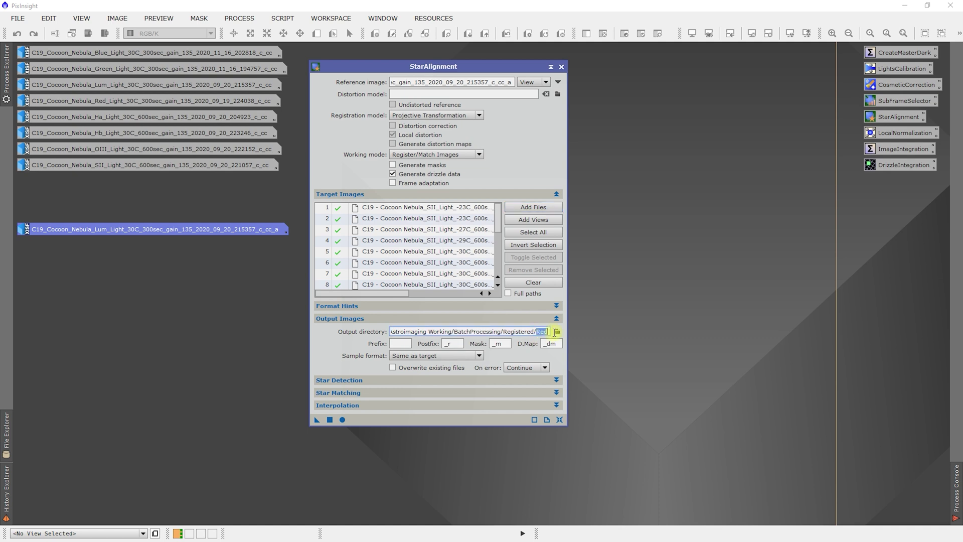
{"action": "type", "text": "SII"}
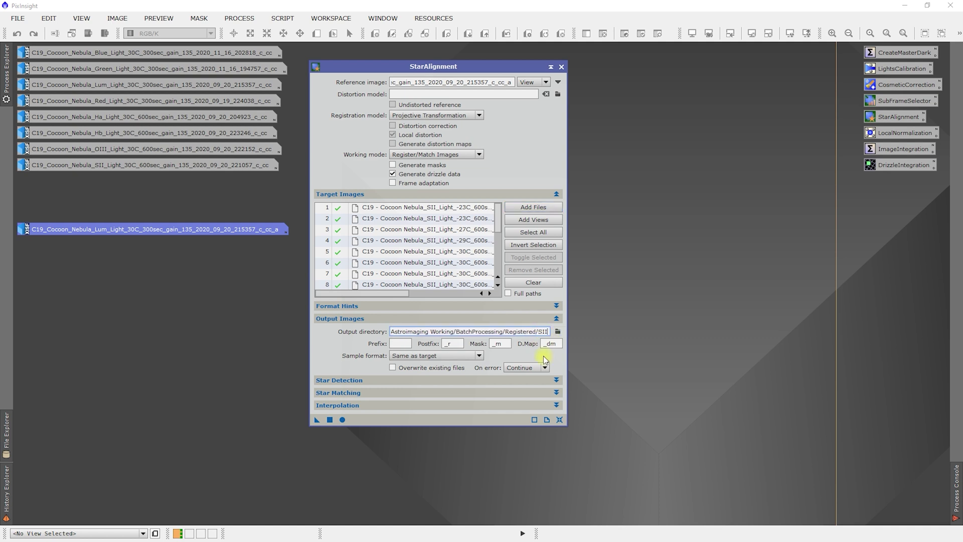